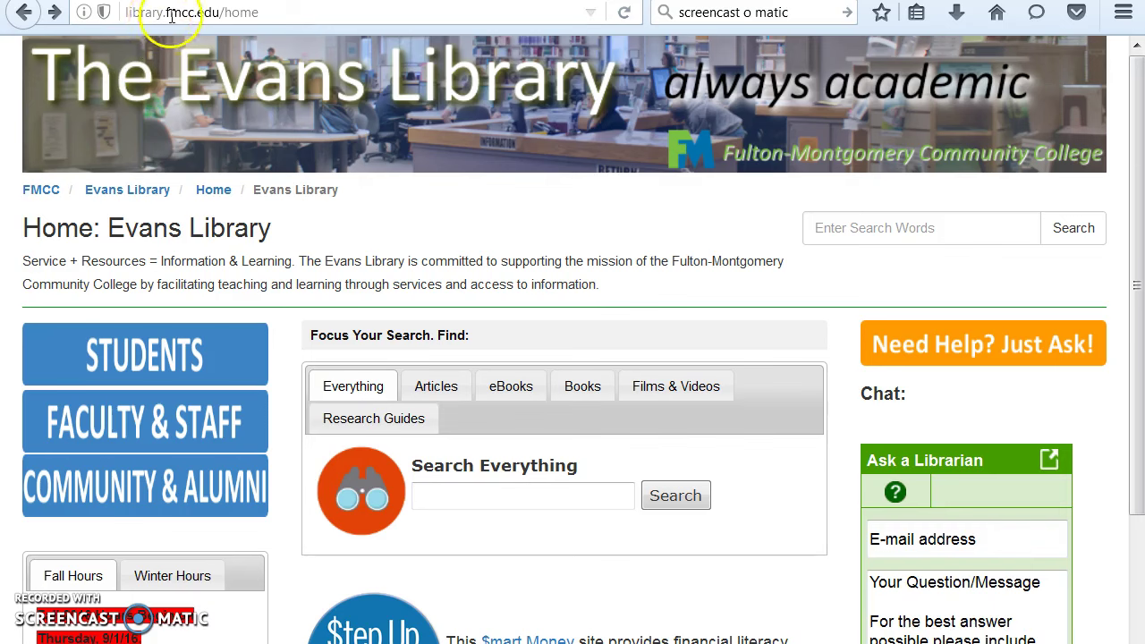
- Open Films on Demand from the Evans Library's Films & Videos resource list
drag(273, 12, 116, 15)
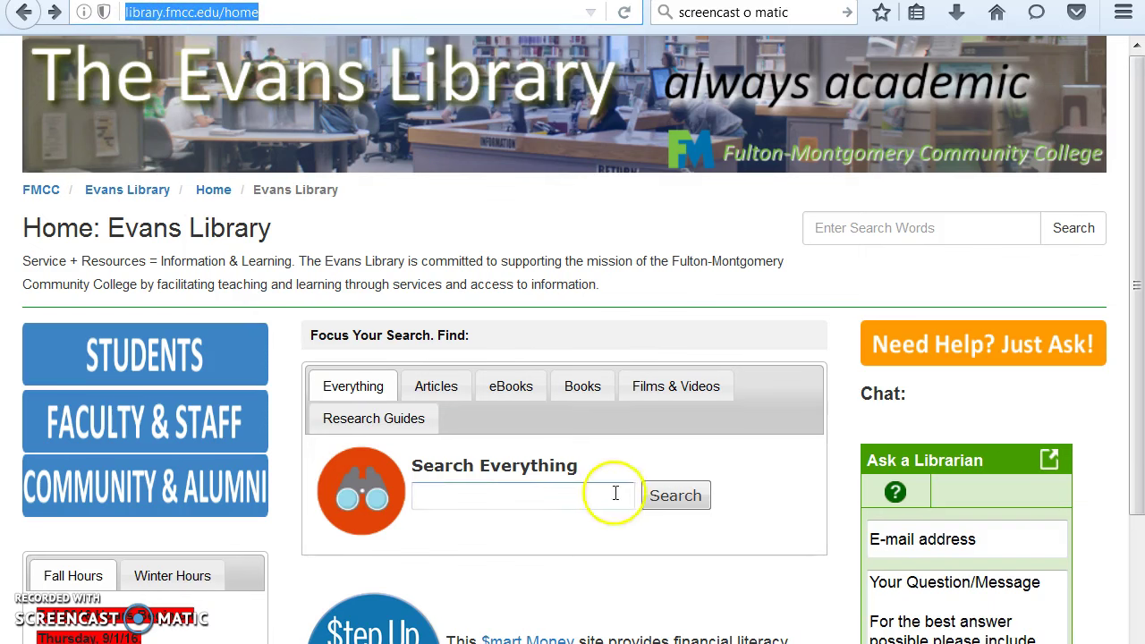
click(689, 394)
click(420, 621)
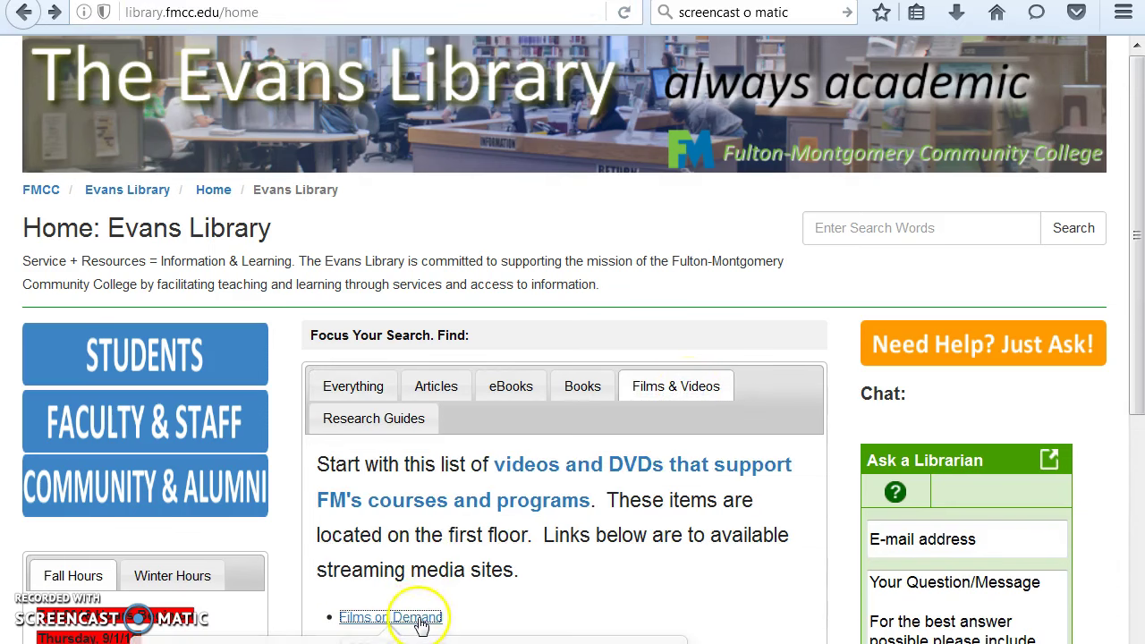
click(420, 621)
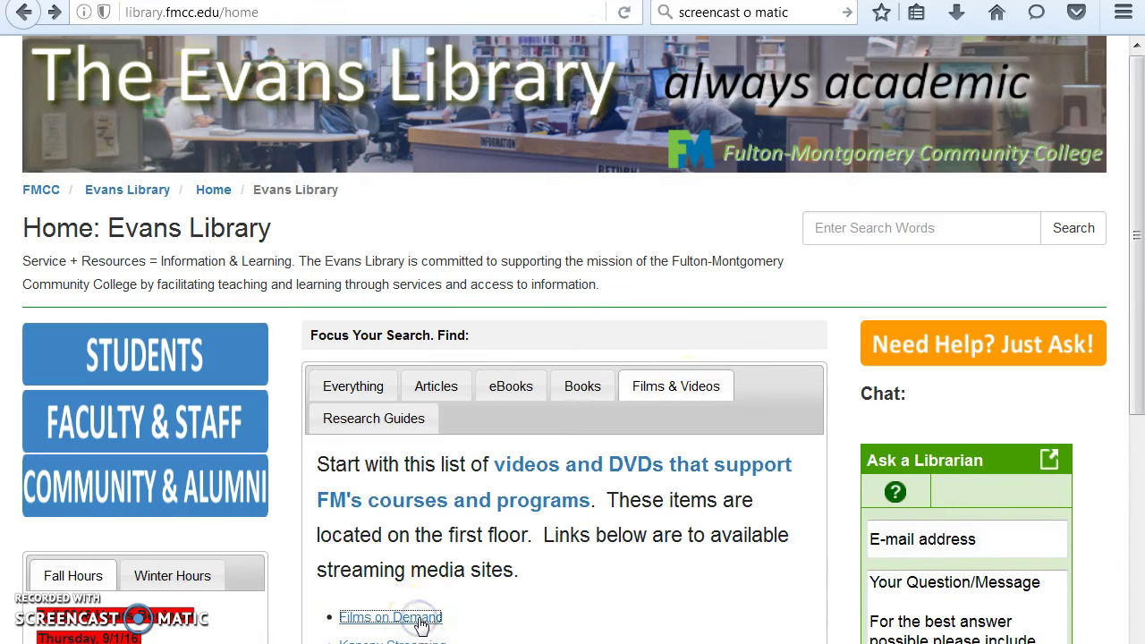
click(423, 622)
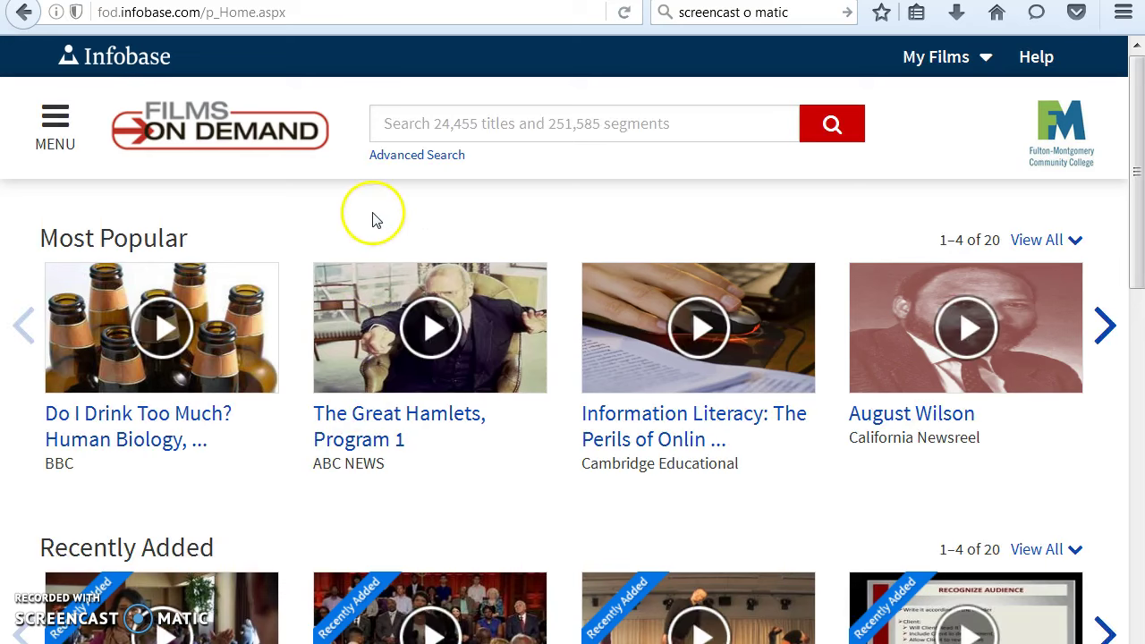
- Search Films on Demand for 'August Wilson' and open the 21:59 August Wilson title
click(413, 127)
text(your)
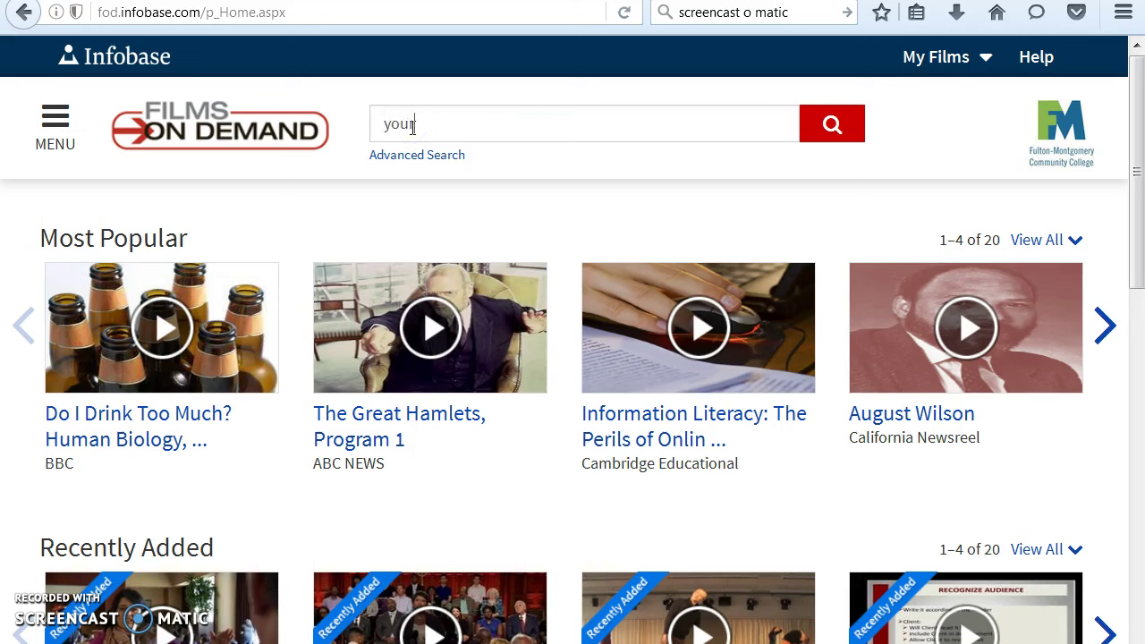
text( search terms here)
click(54, 123)
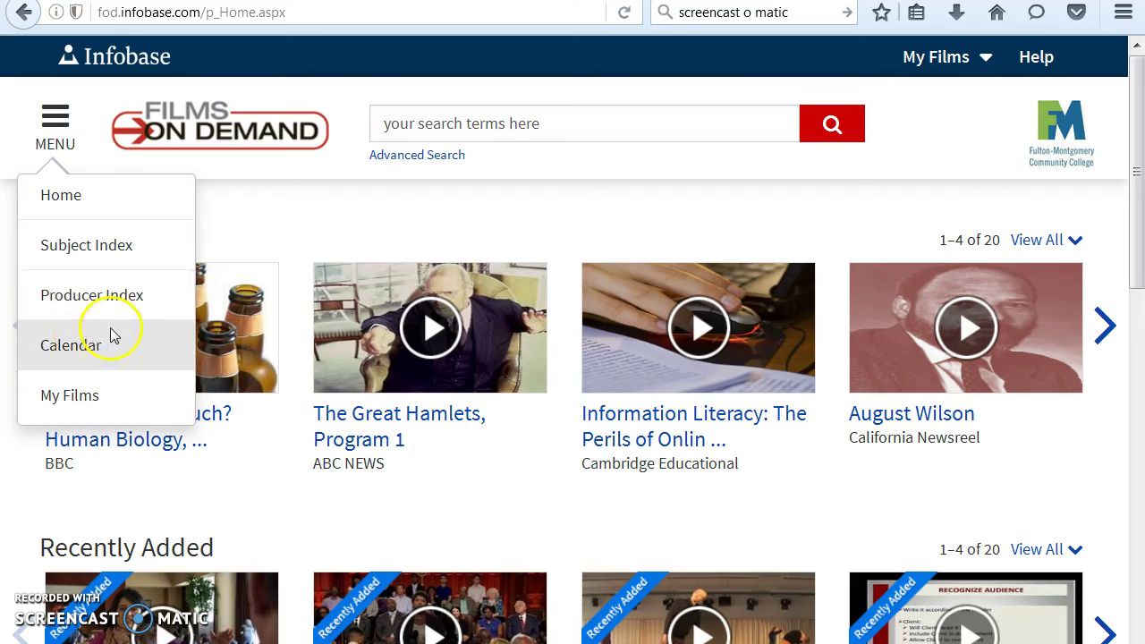
drag(590, 123, 378, 123)
text(August Wilson)
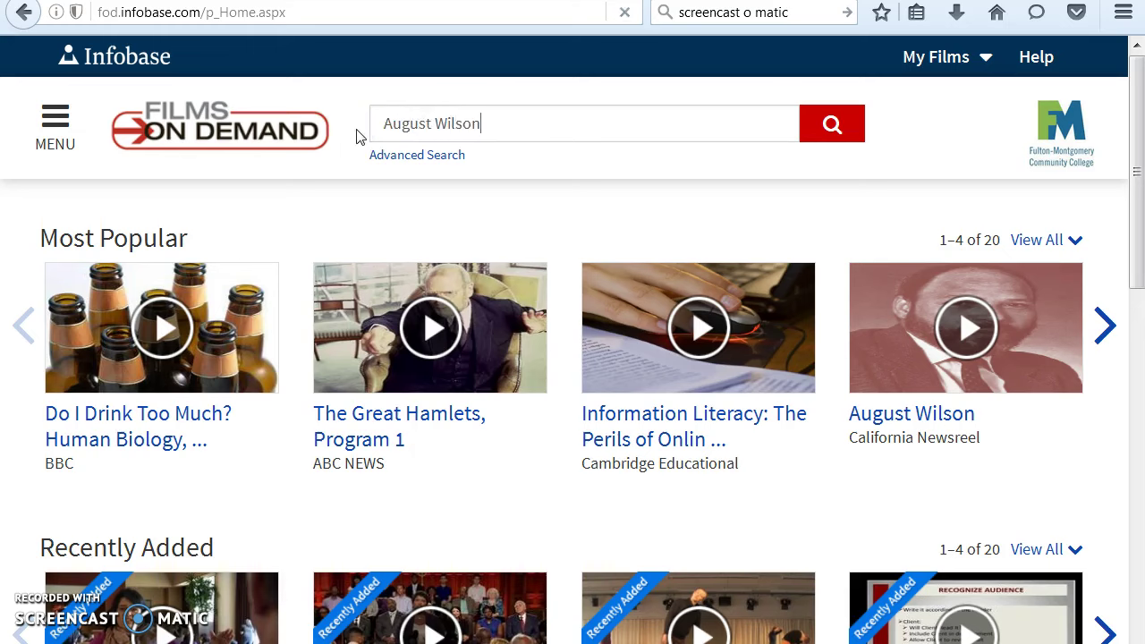
key(Return)
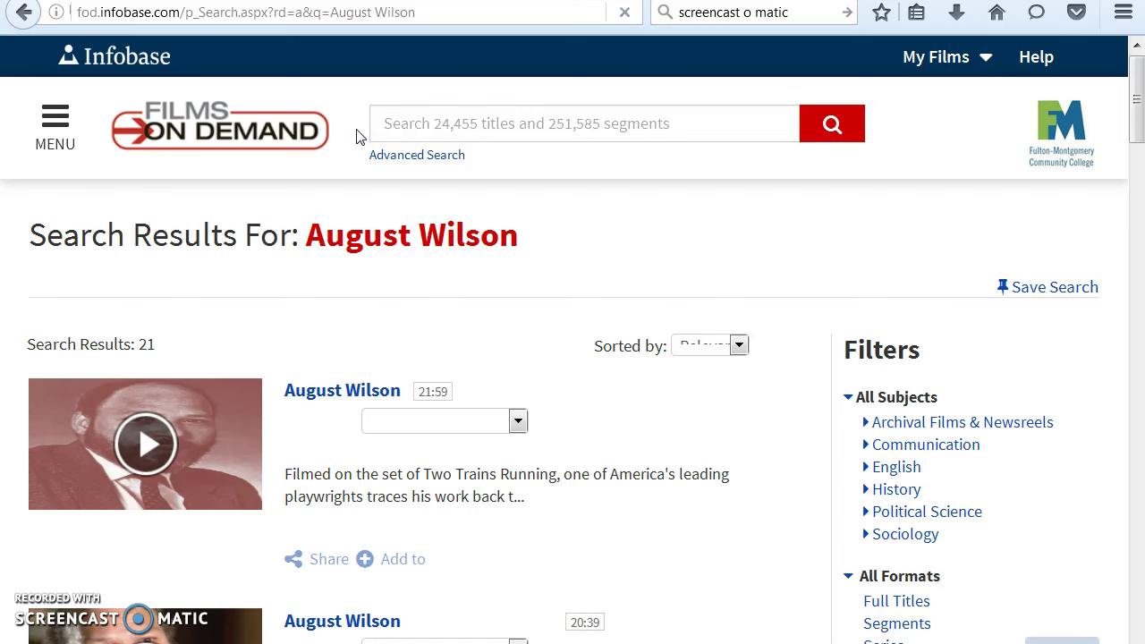
click(355, 399)
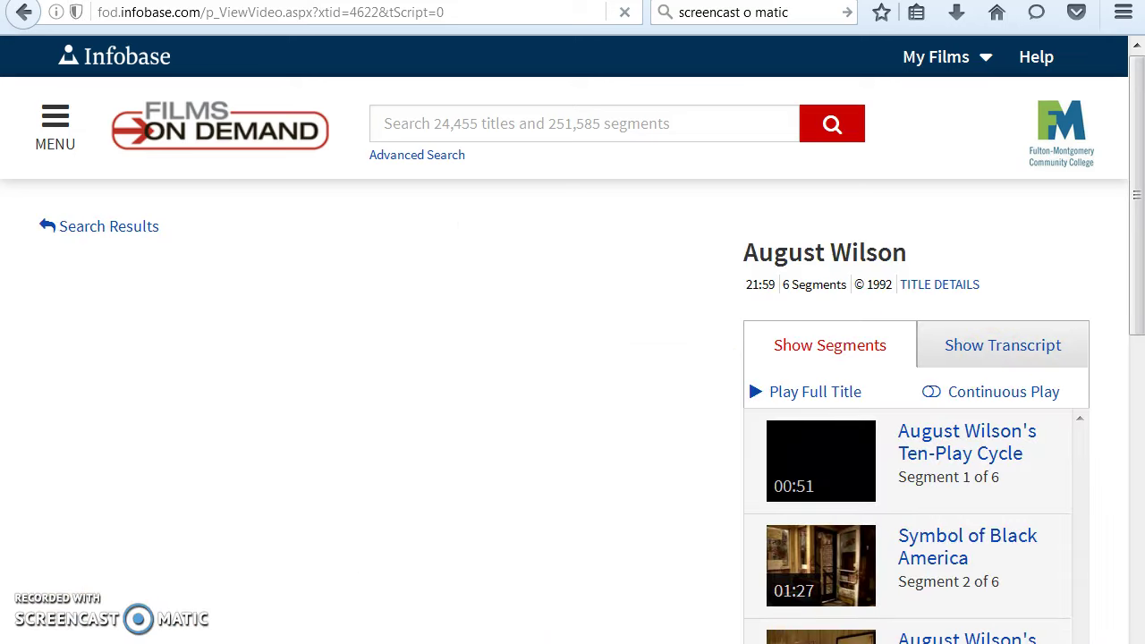
- Copy the August Wilson video's Record URL from its title page
scroll(572, 358, down, 2)
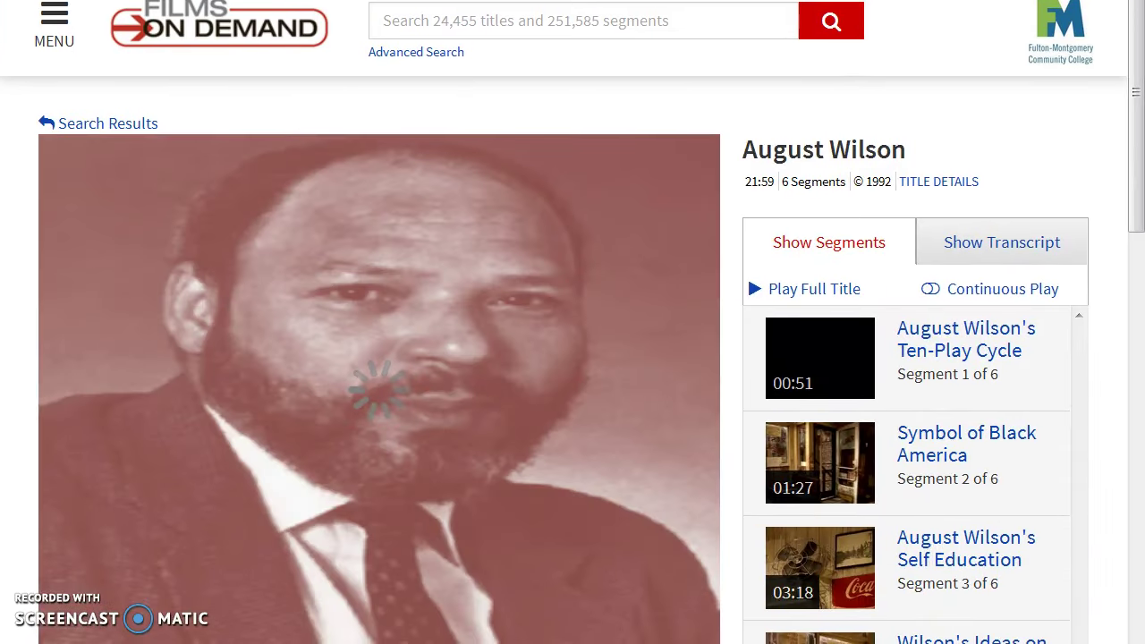
drag(1134, 167, 1137, 312)
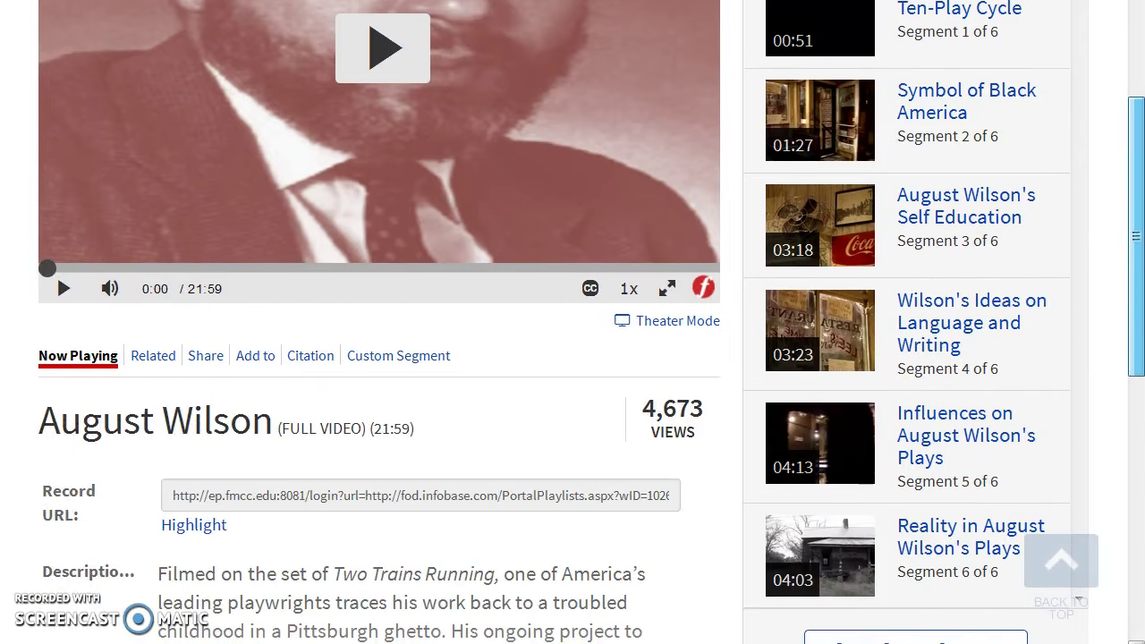
drag(93, 526, 694, 497)
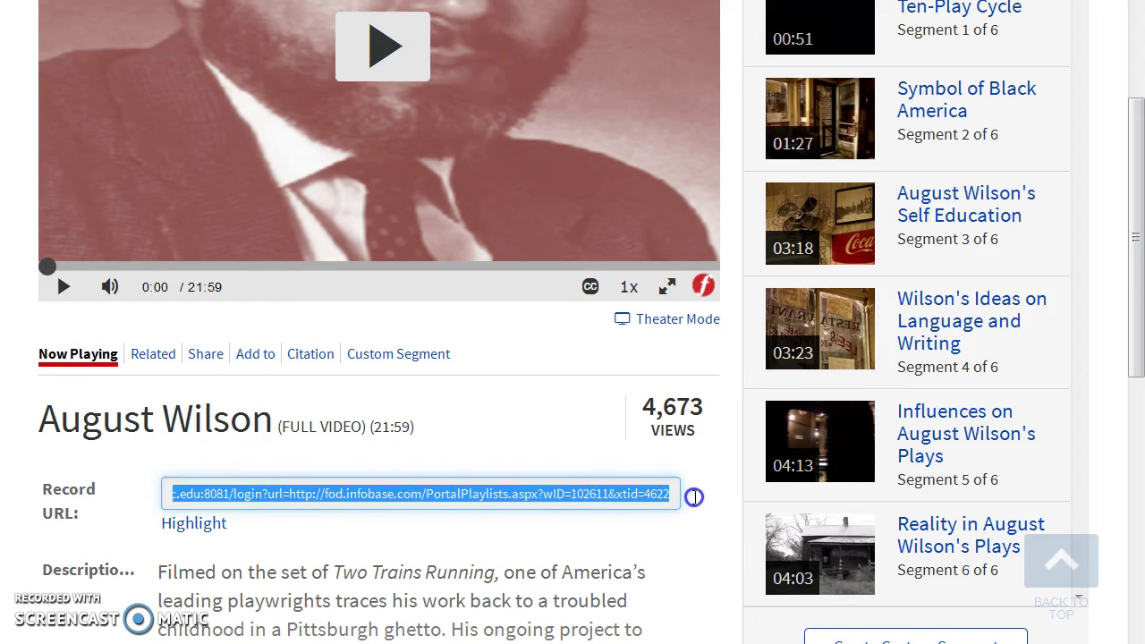
click(194, 523)
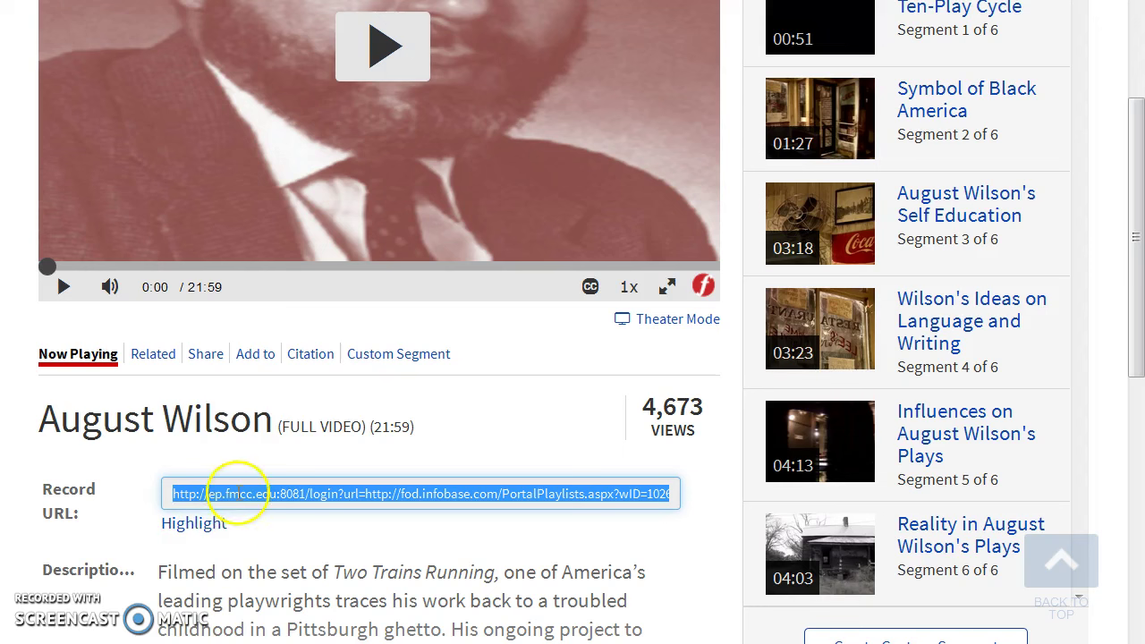
right_click(237, 492)
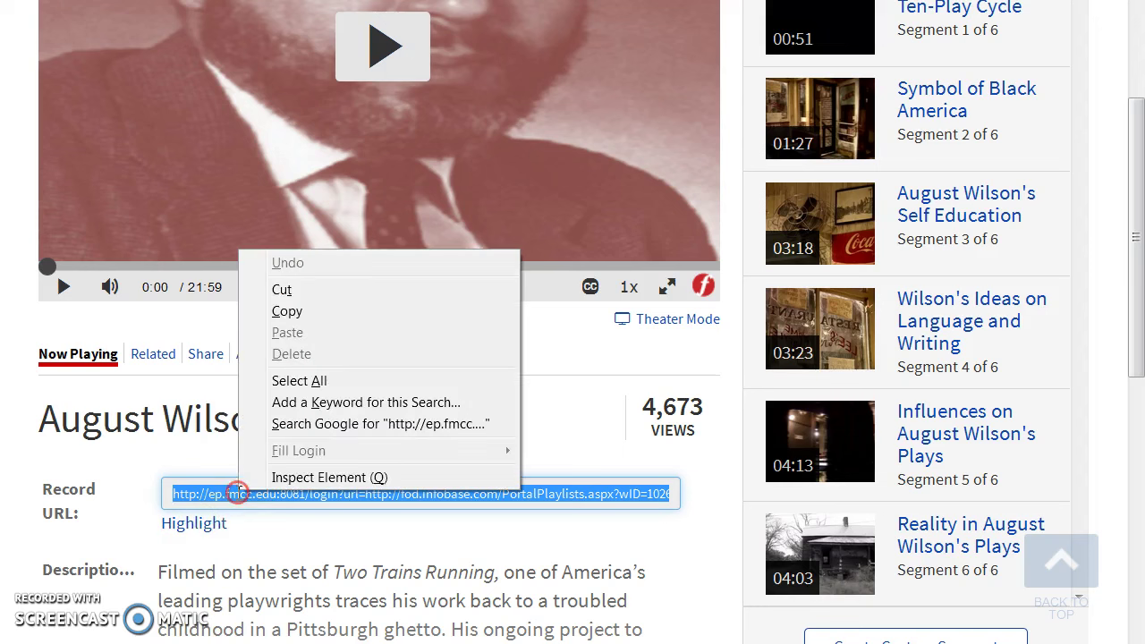
click(295, 312)
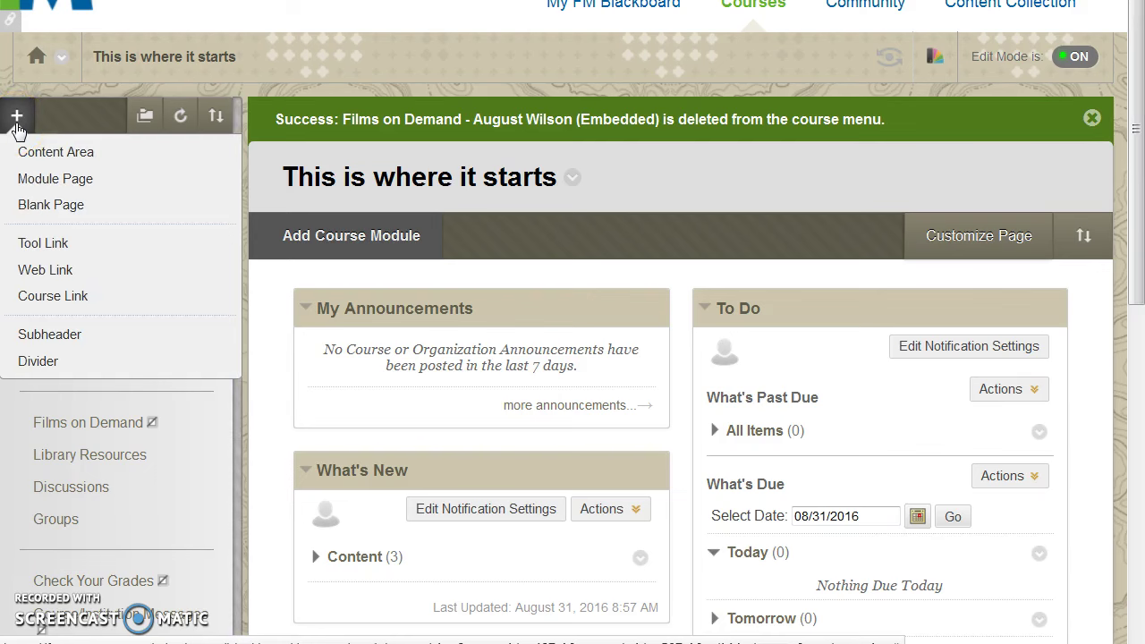
- Create a blank course-menu page named 'Embedded Films on Demand', available to users
click(40, 208)
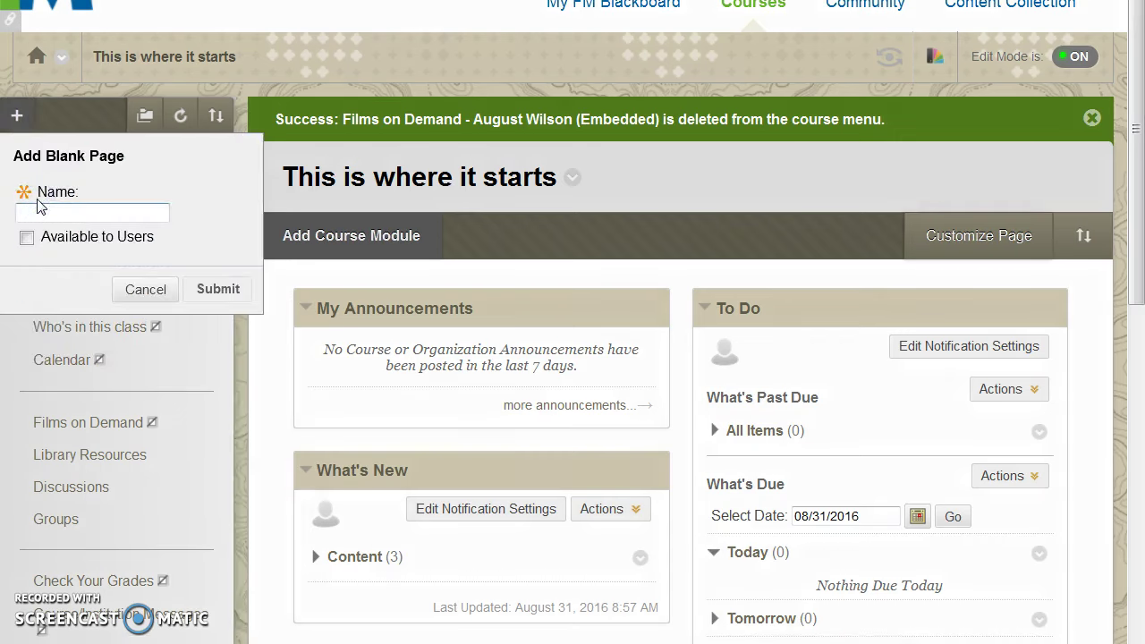
text(Embedded Films on De)
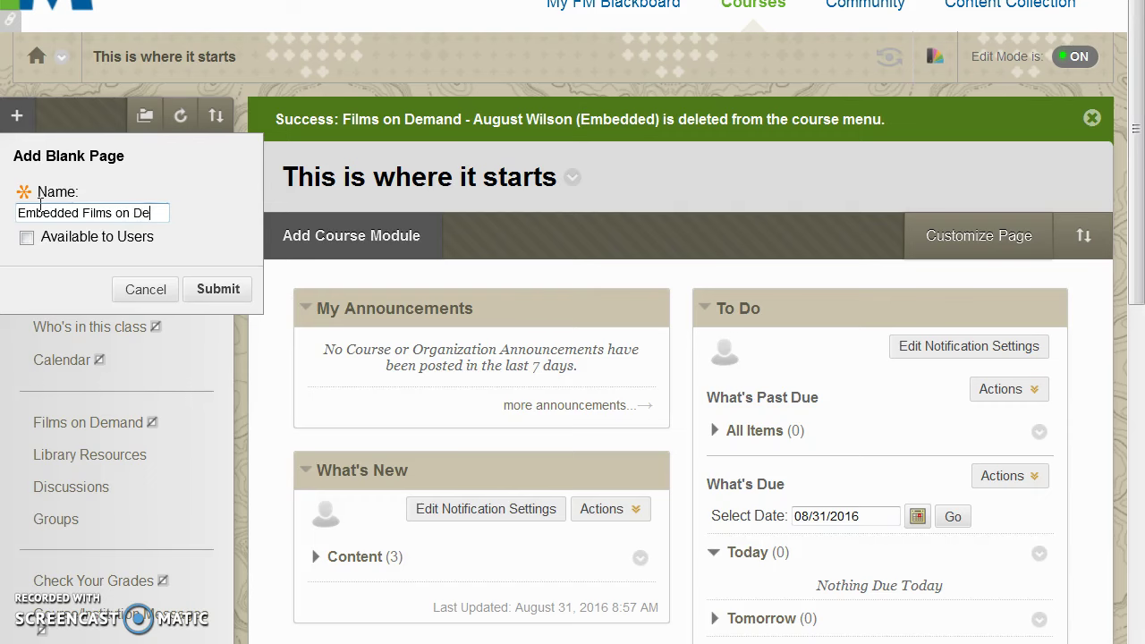
text(mand)
click(27, 237)
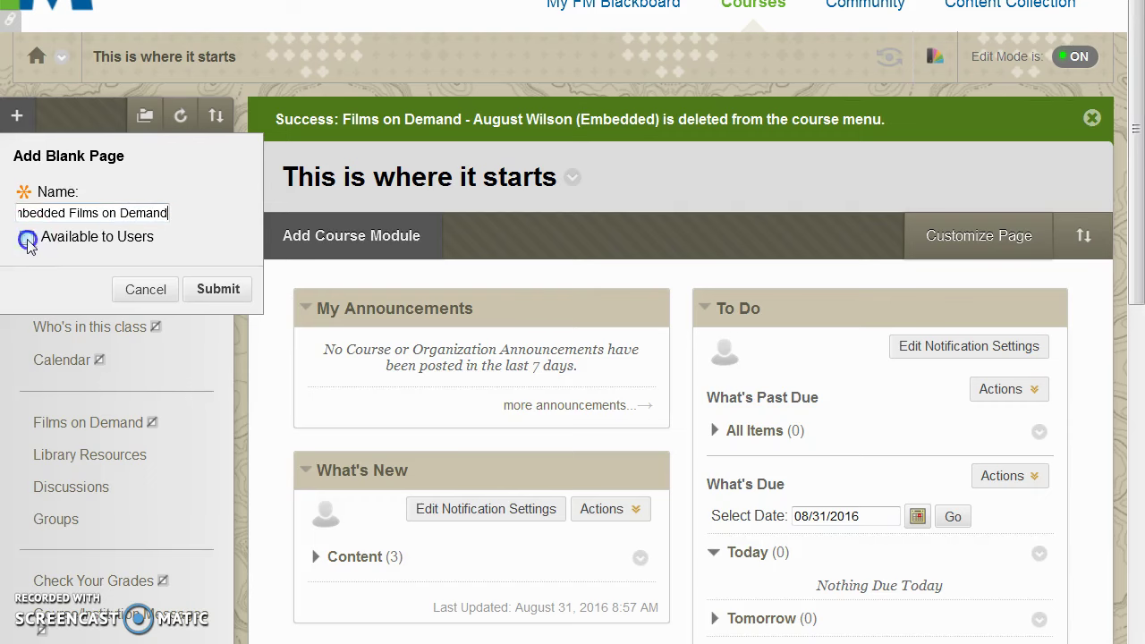
click(206, 289)
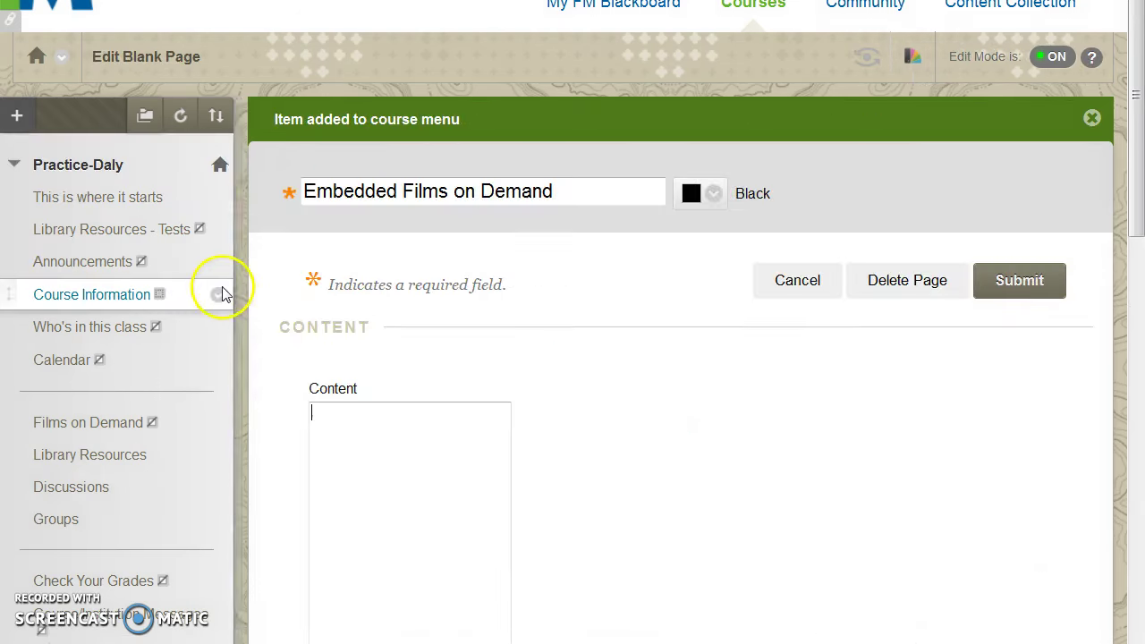
- Write a note asking off-campus viewers for their MyFM username and password, then open embedded media
click(369, 523)
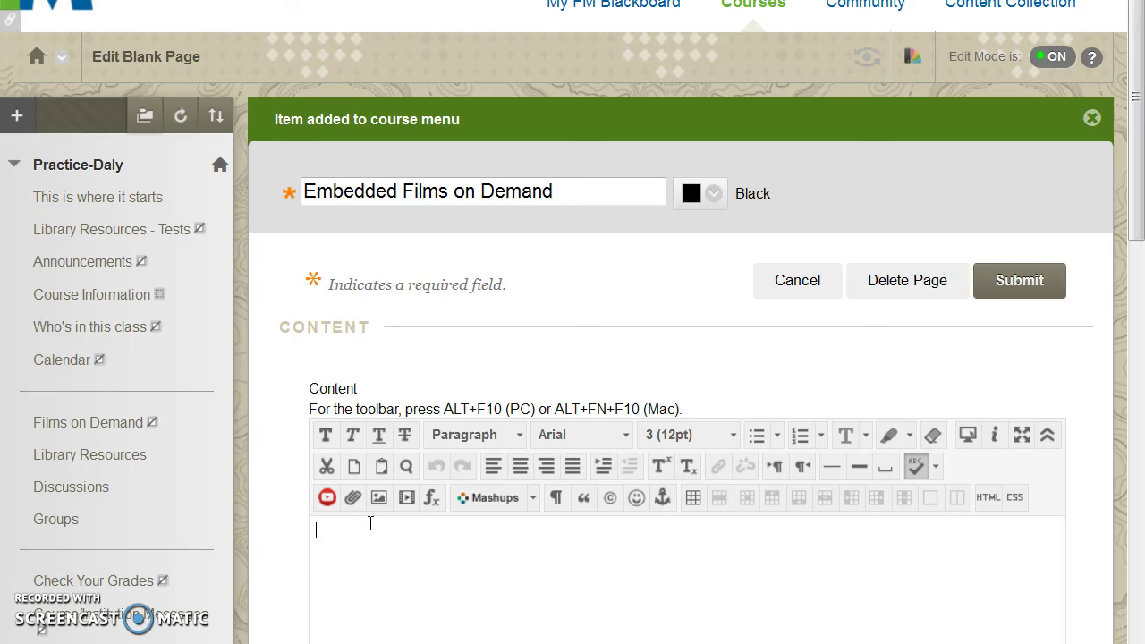
text(From off-campus please enter )
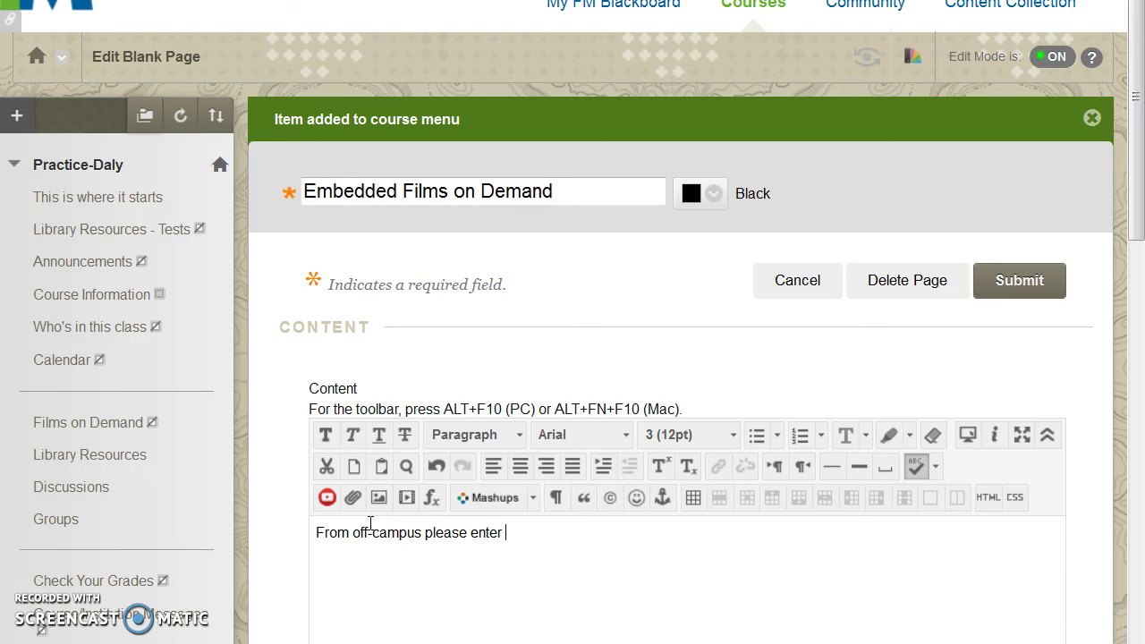
text(your MyFM username and )
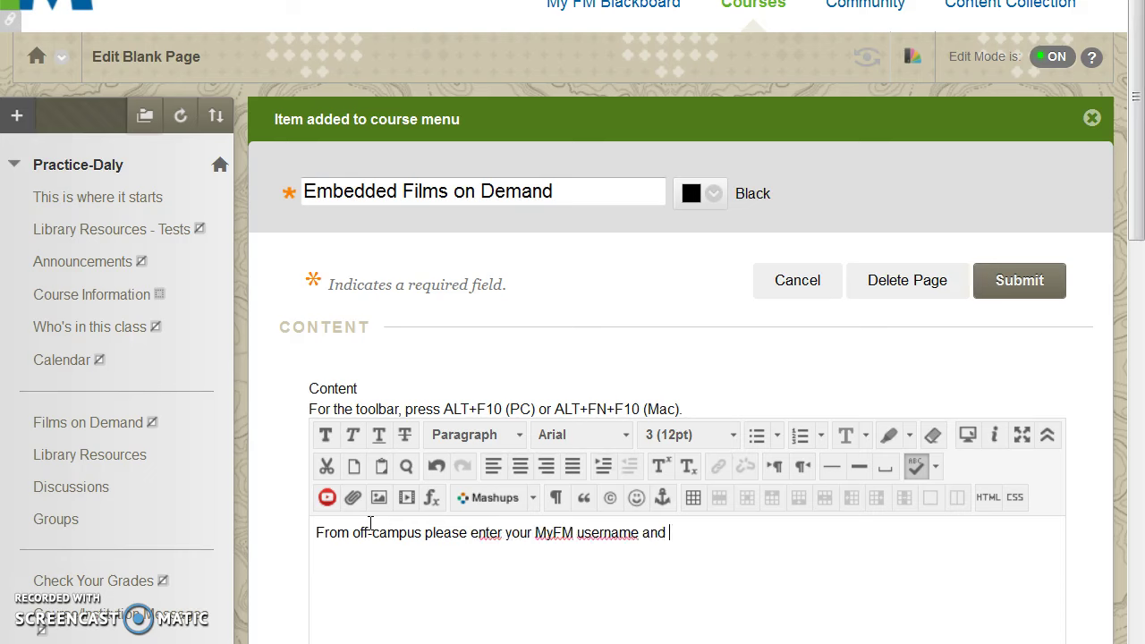
text(apssword to view video.)
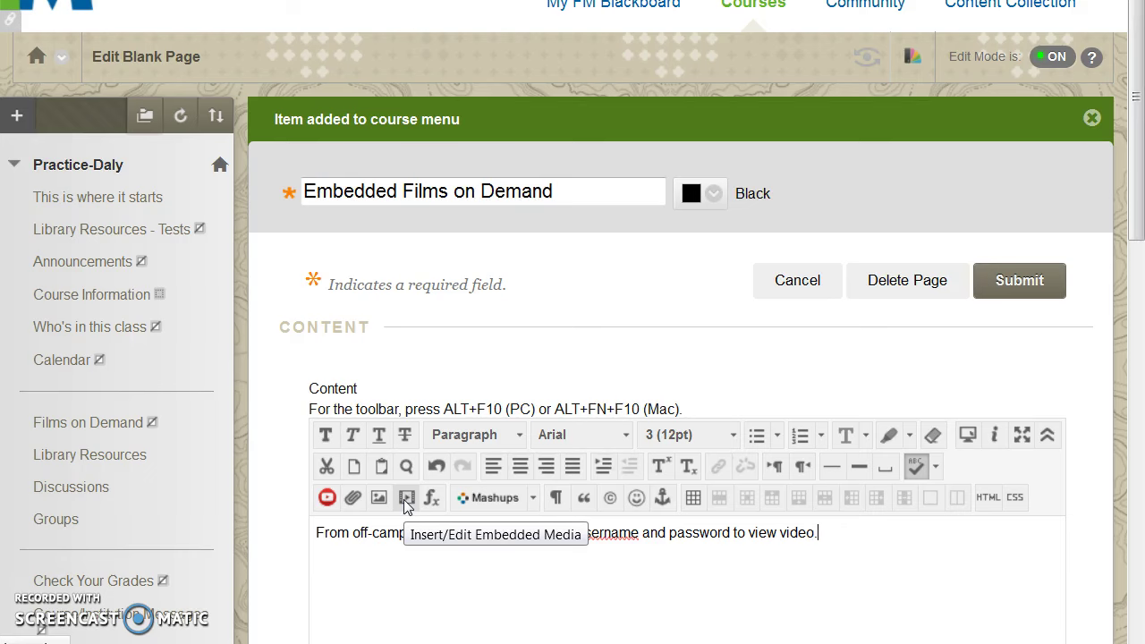
click(405, 498)
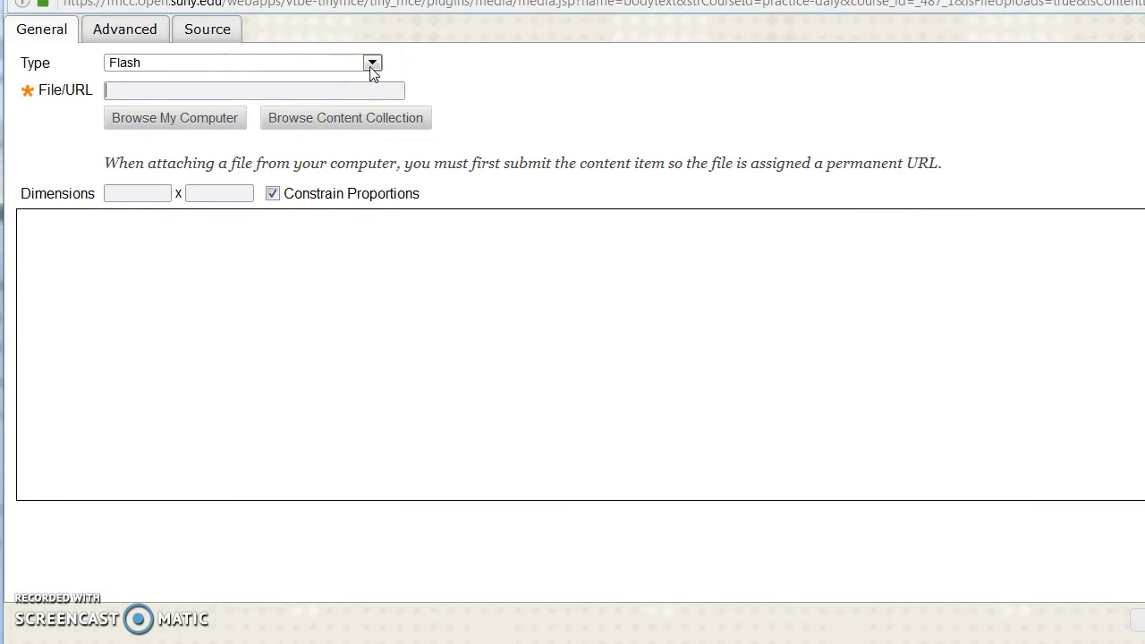
- Insert the pasted Films on Demand link as an Iframe sized 1000 x 750
click(372, 67)
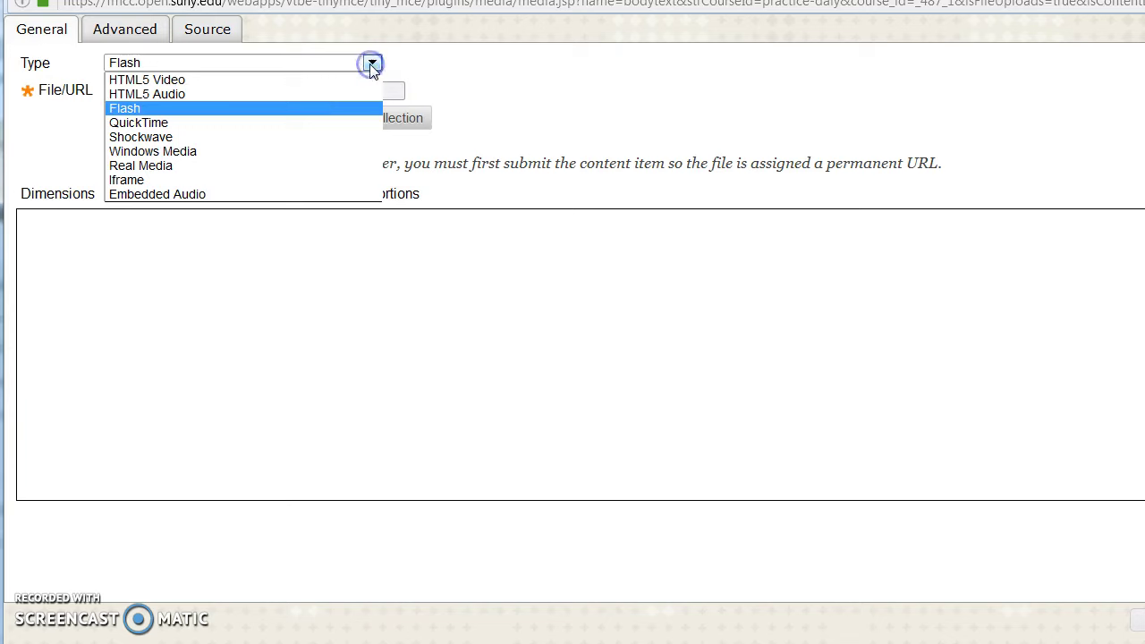
click(349, 179)
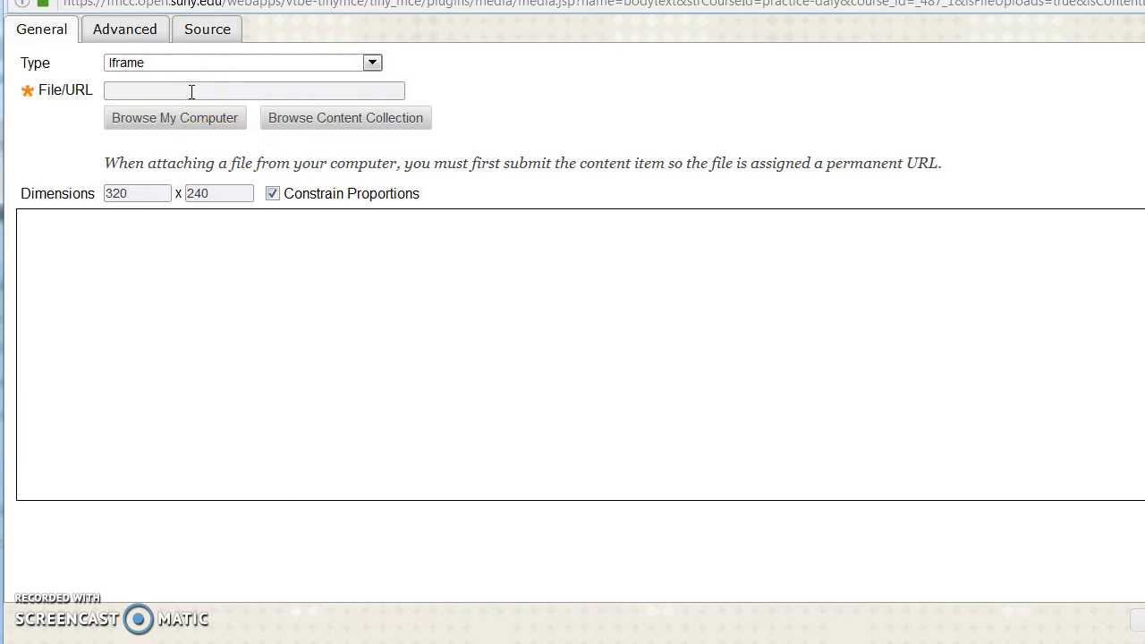
click(154, 93)
right_click(156, 93)
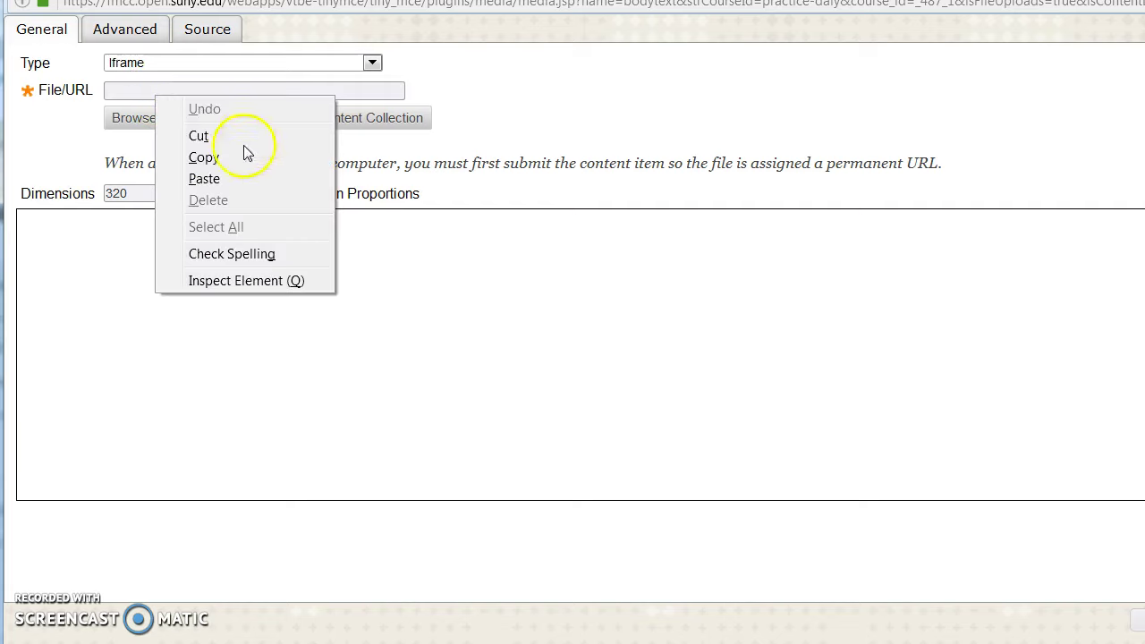
click(204, 178)
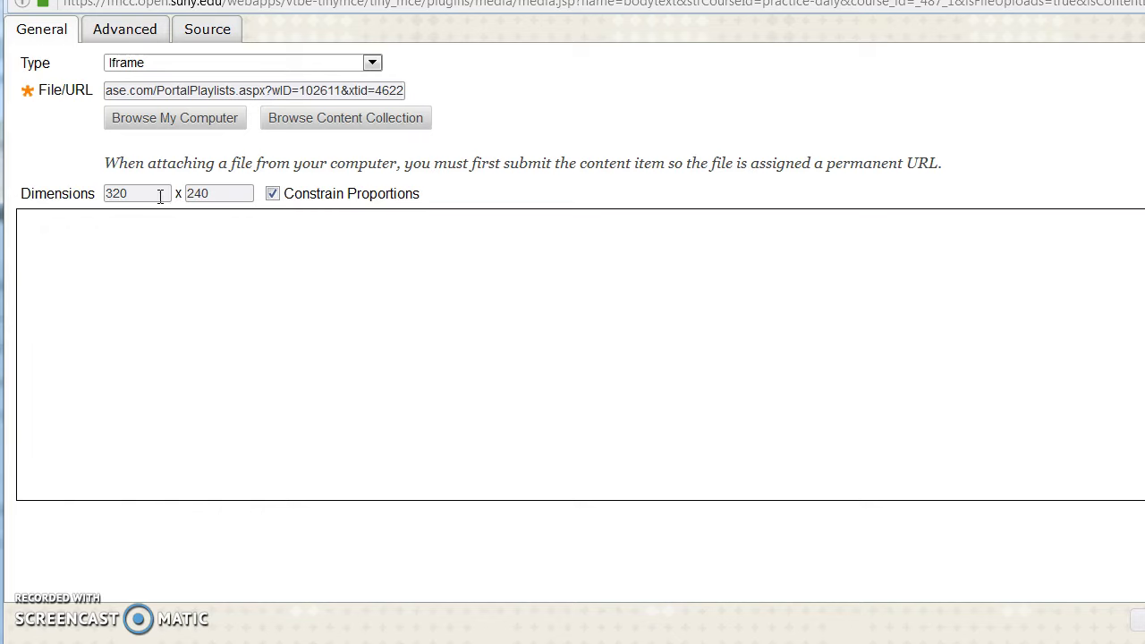
drag(145, 197, 105, 196)
text(1000)
click(228, 193)
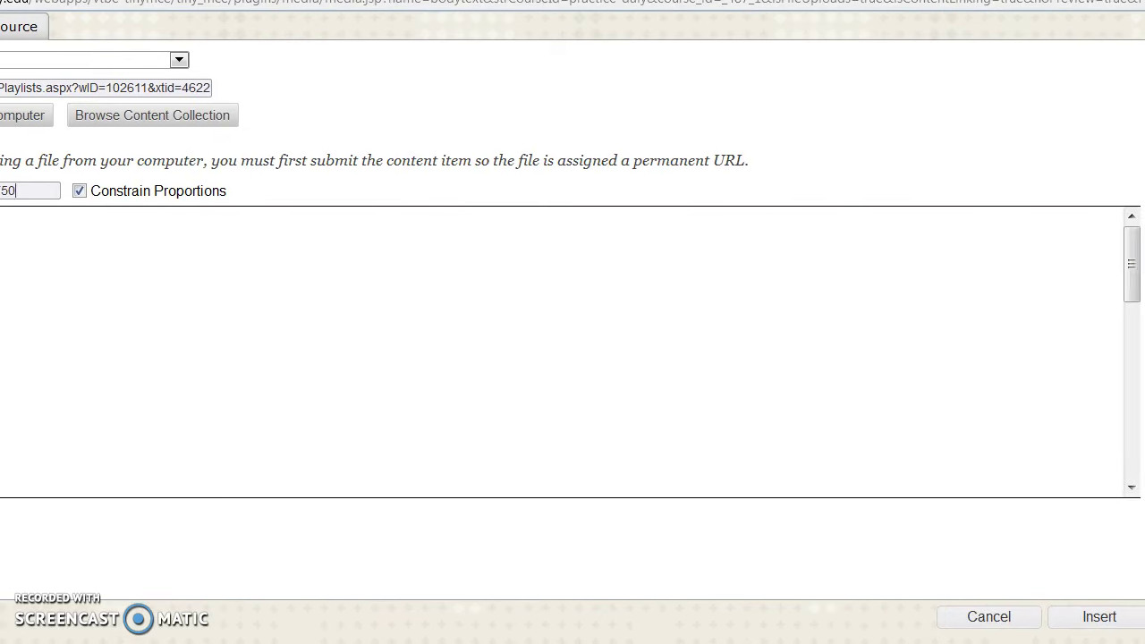
click(1098, 620)
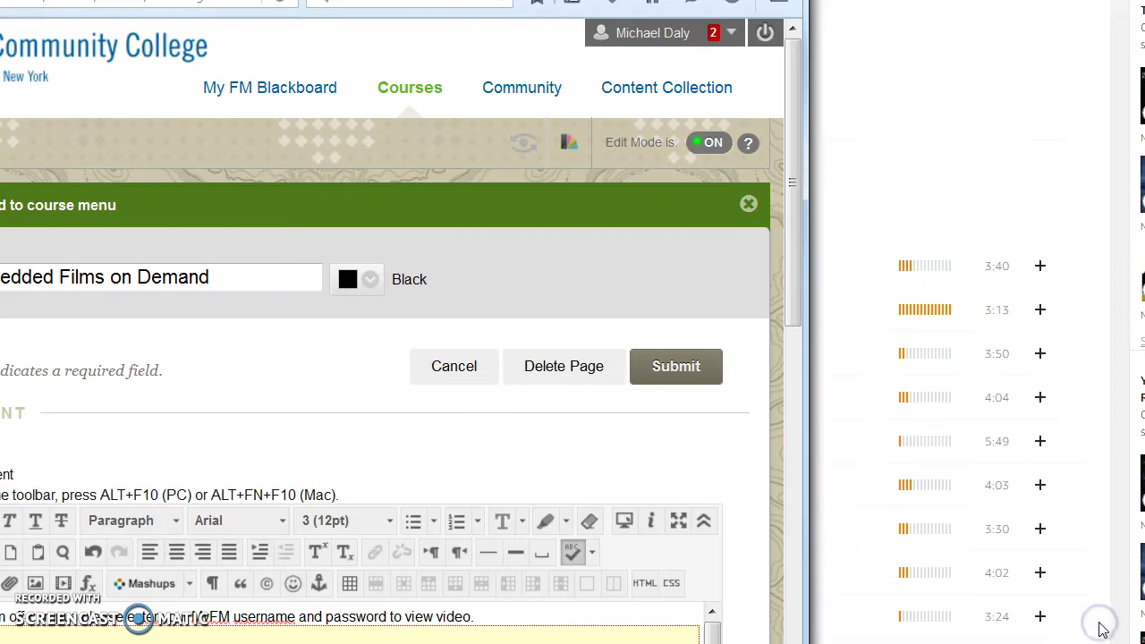
- Save the Embedded Films on Demand page and switch the course into Student Preview
click(571, 2)
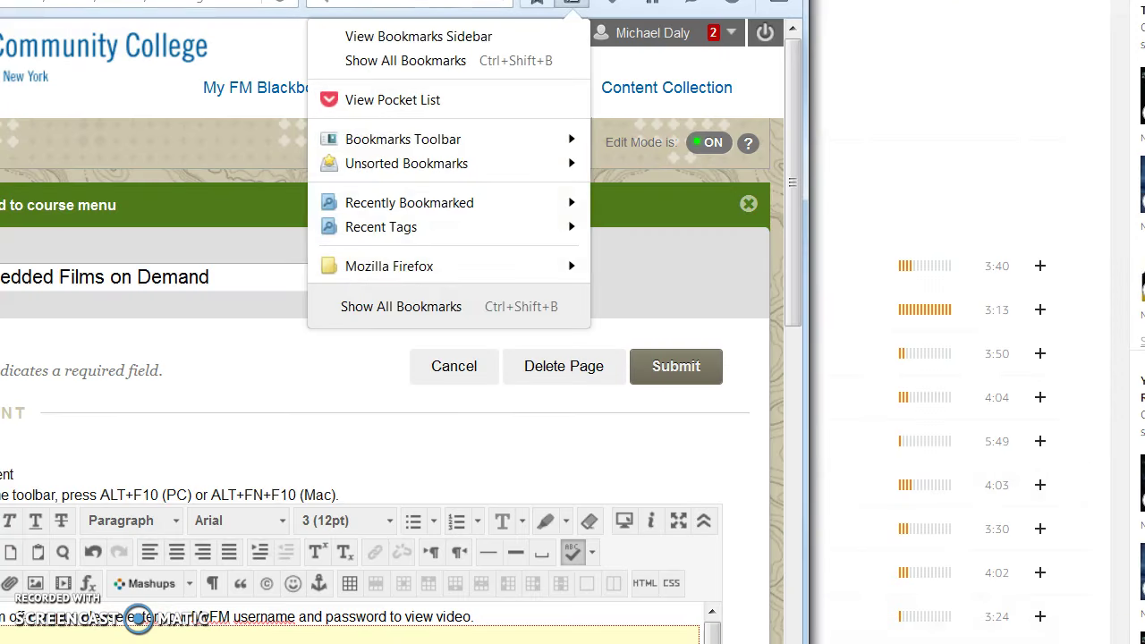
key(Escape)
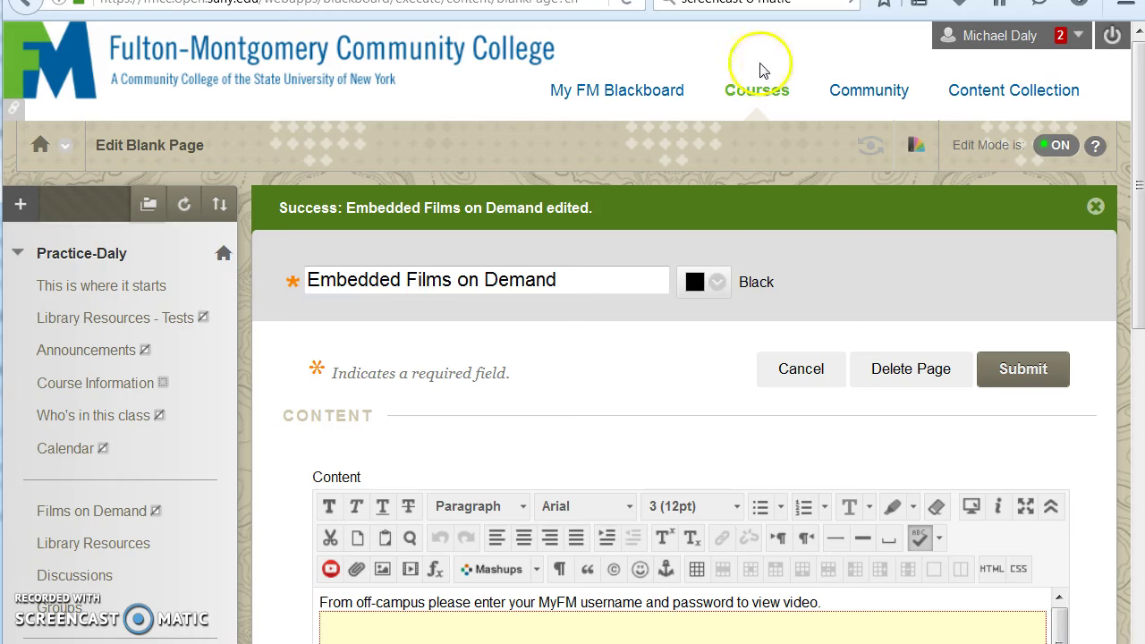
click(871, 159)
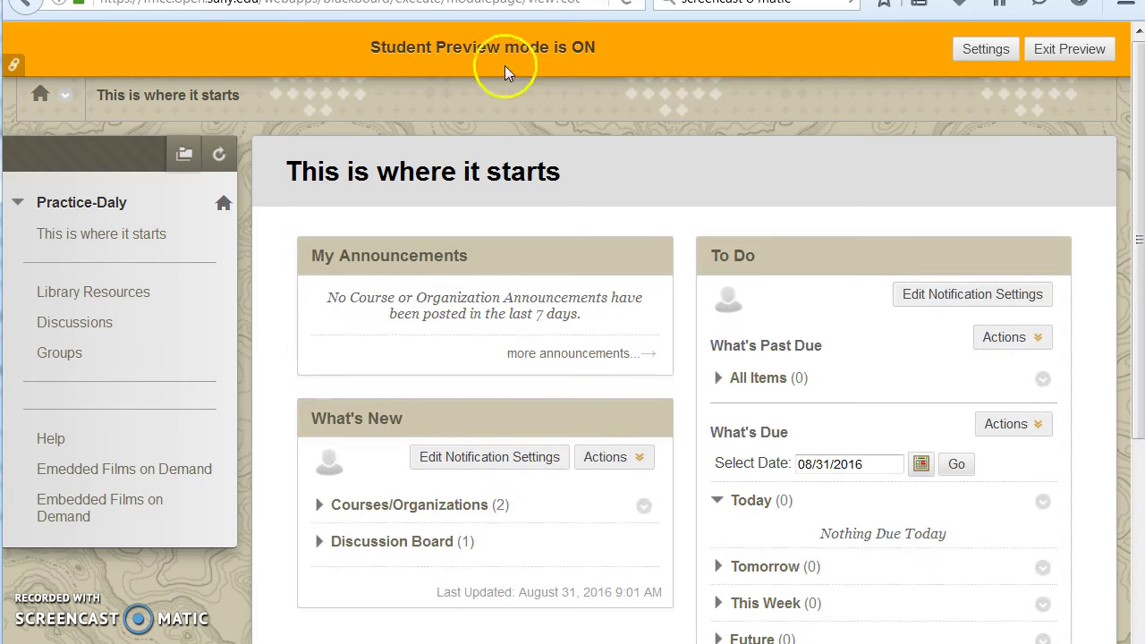
- Open the Embedded Films on Demand page from the student-view course menu
click(72, 507)
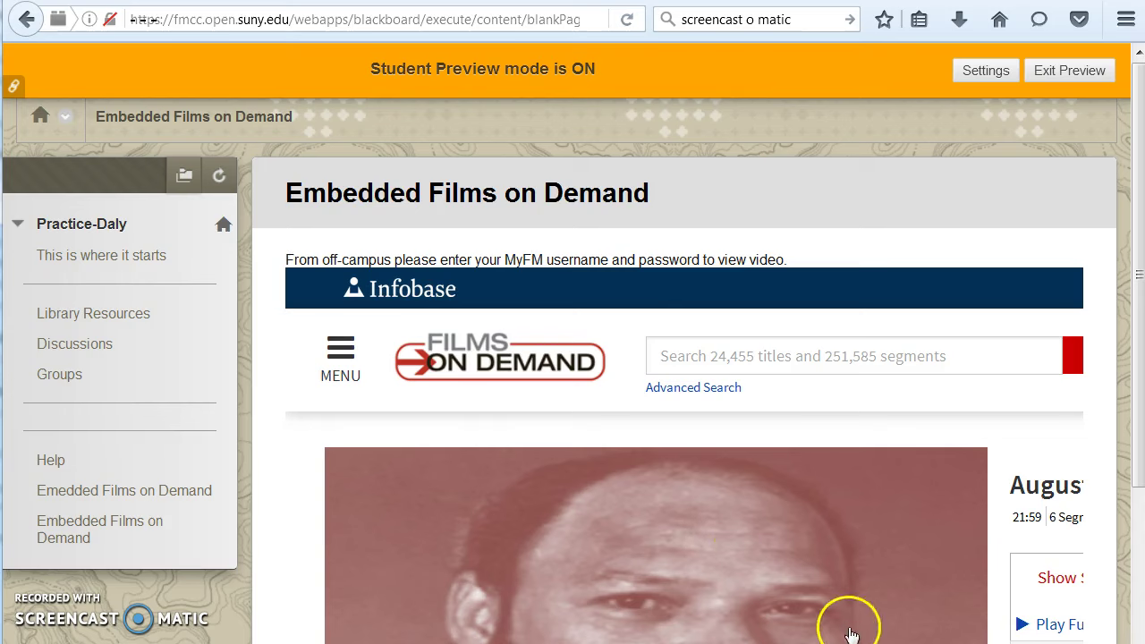
- Check the page's insecure-content details, exit full screen, and show the SUNY mixed-content search results
click(109, 23)
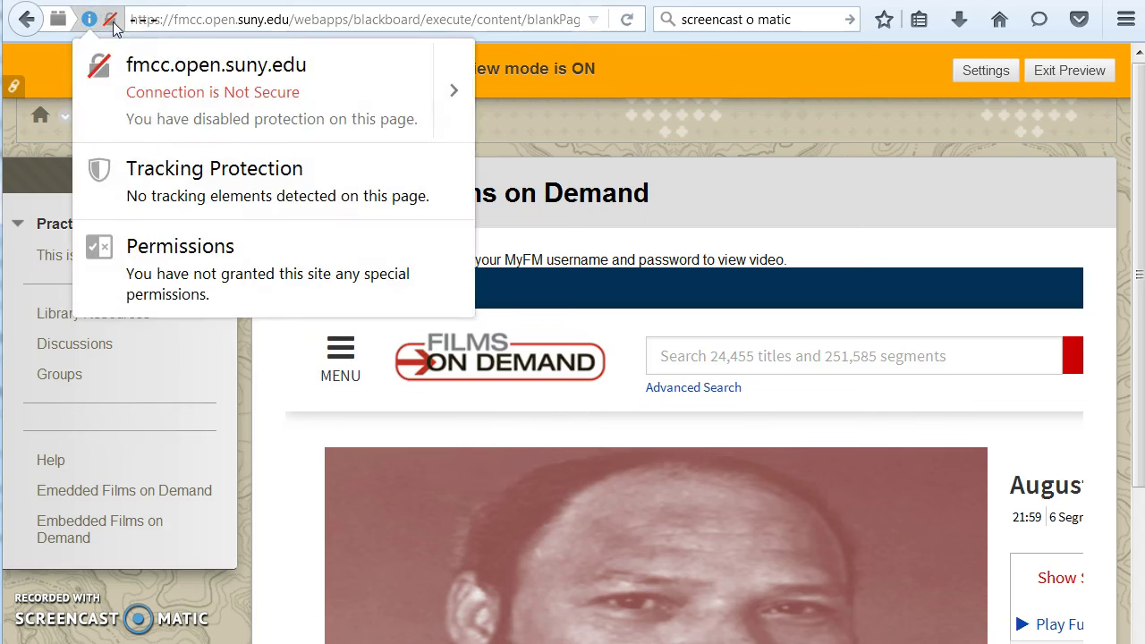
click(454, 89)
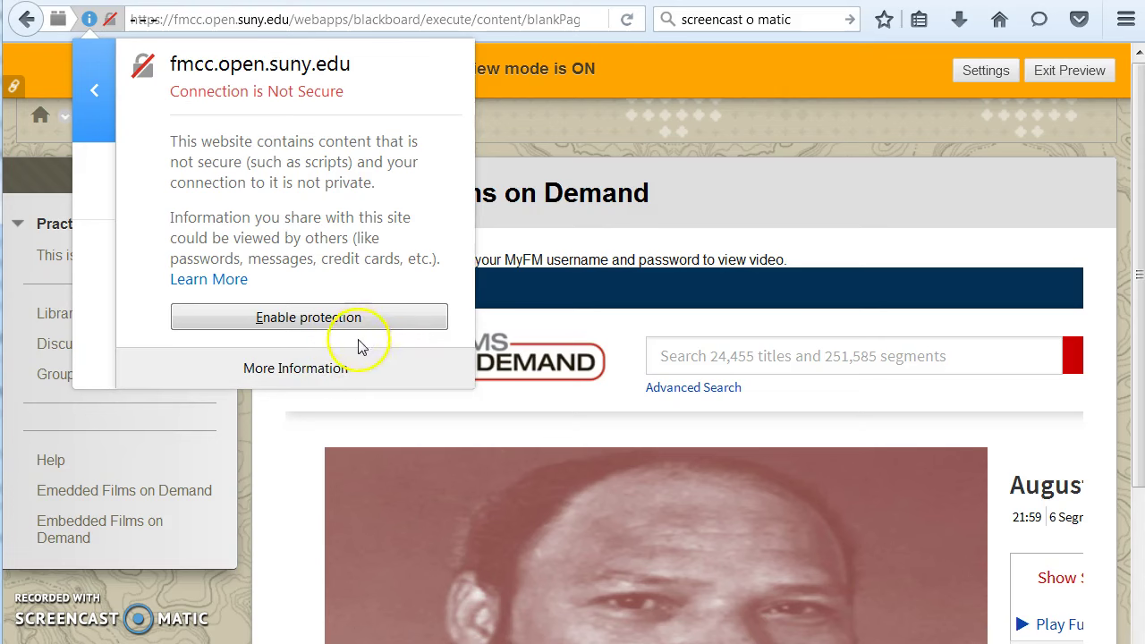
click(644, 125)
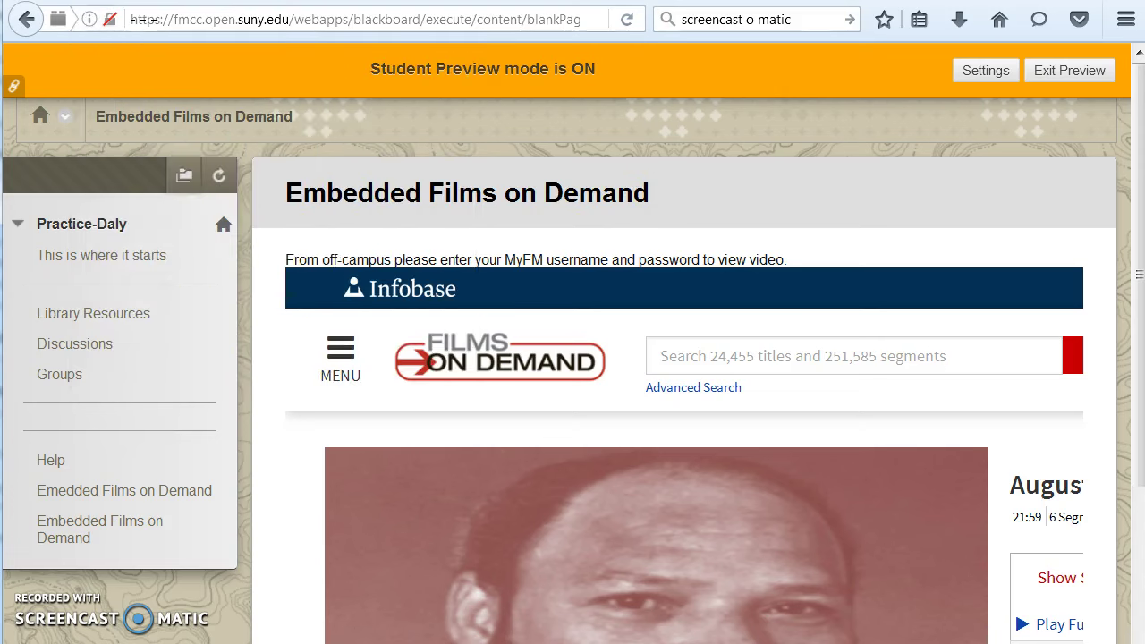
key(F11)
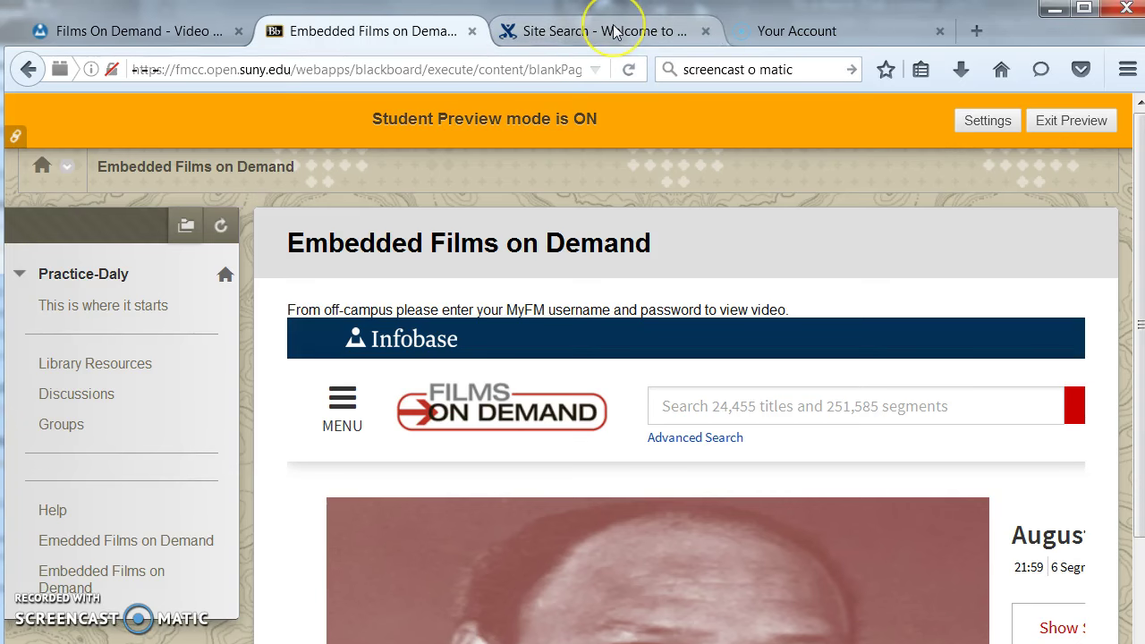
click(615, 32)
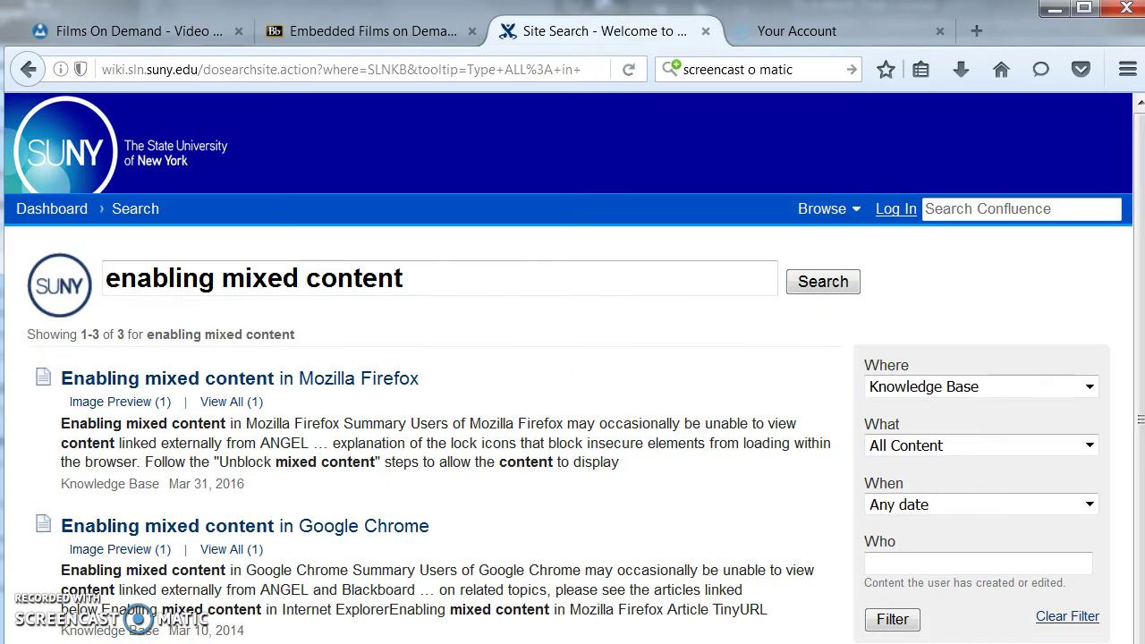